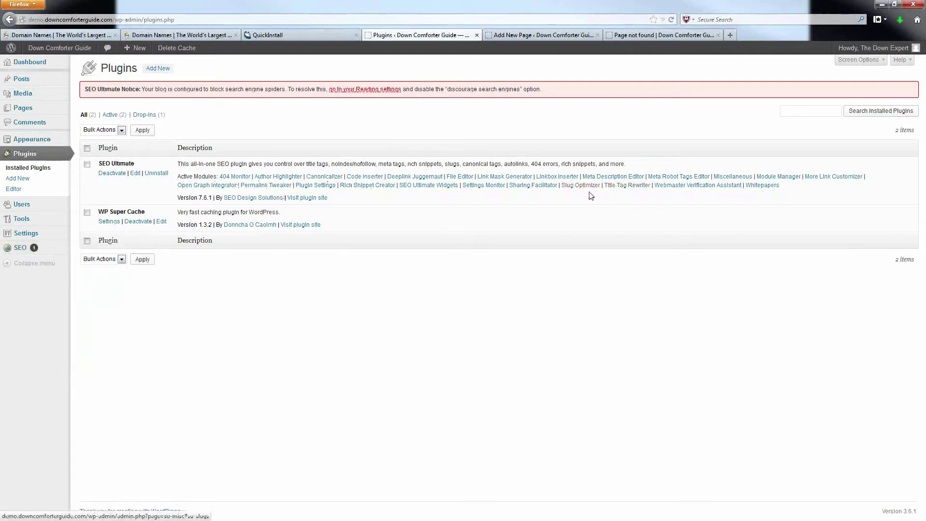
# Step: Open the Title Tag Rewriter's default formats and select the Post Title Format's ' | {blog}' suffix
pyautogui.click(620, 188)
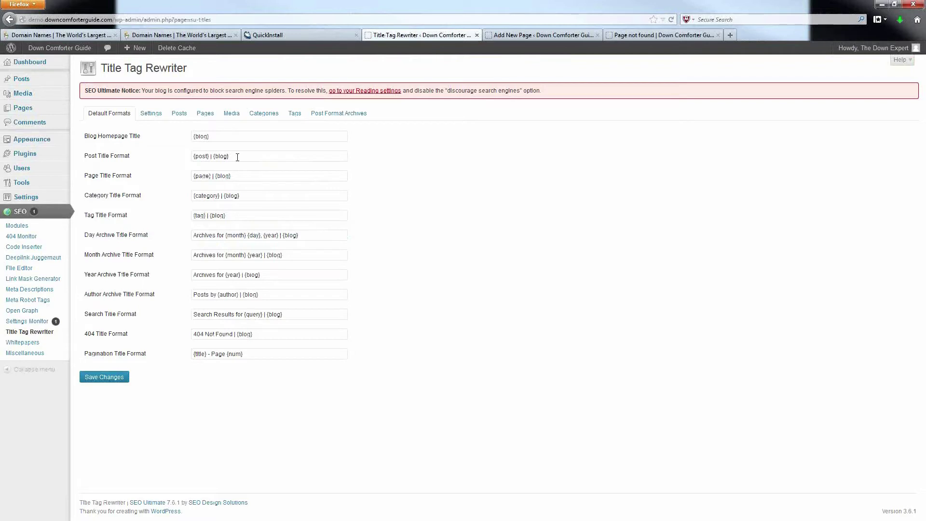
pyautogui.moveTo(238, 156); pyautogui.dragTo(214, 158)
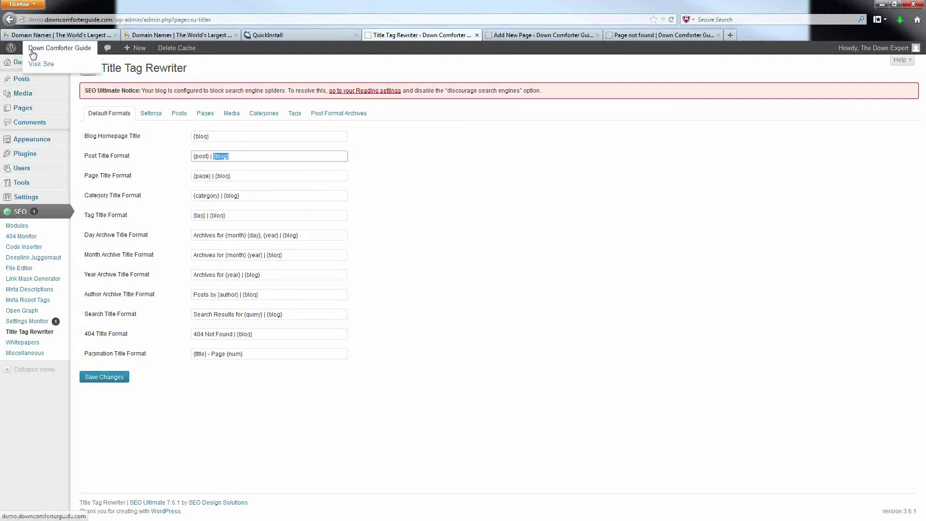
pyautogui.moveTo(59, 48)
pyautogui.click(216, 133)
pyautogui.moveTo(233, 157); pyautogui.dragTo(214, 159)
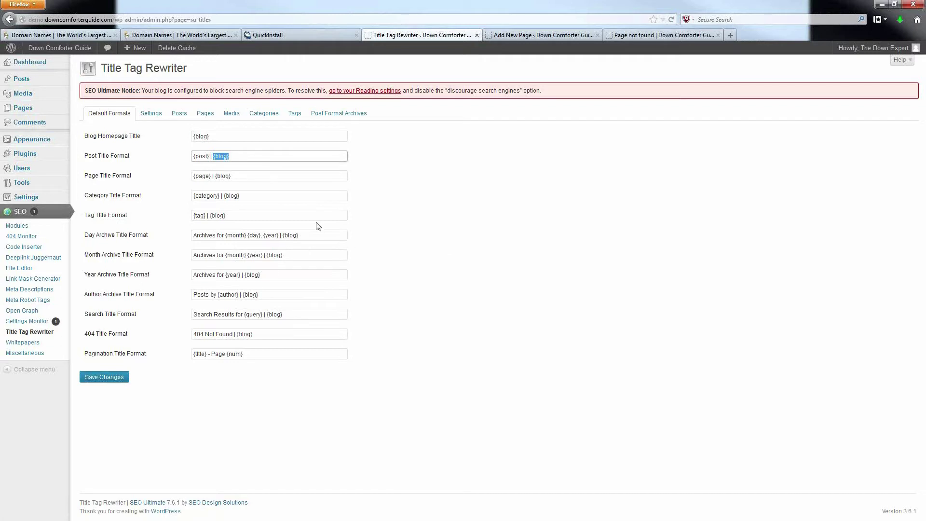
pyautogui.click(232, 155)
# Step: Delete the ' | {blog}' suffix from the Post, Page, Category and Tag title formats
pyautogui.moveTo(228, 155); pyautogui.dragTo(210, 155)
pyautogui.press('BackSpace')
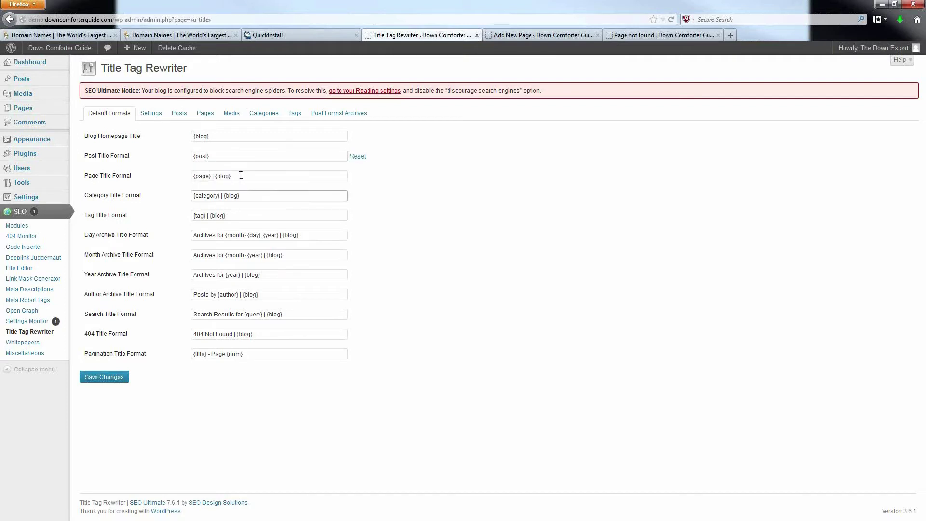
pyautogui.moveTo(231, 175); pyautogui.dragTo(213, 175)
pyautogui.press('BackSpace')
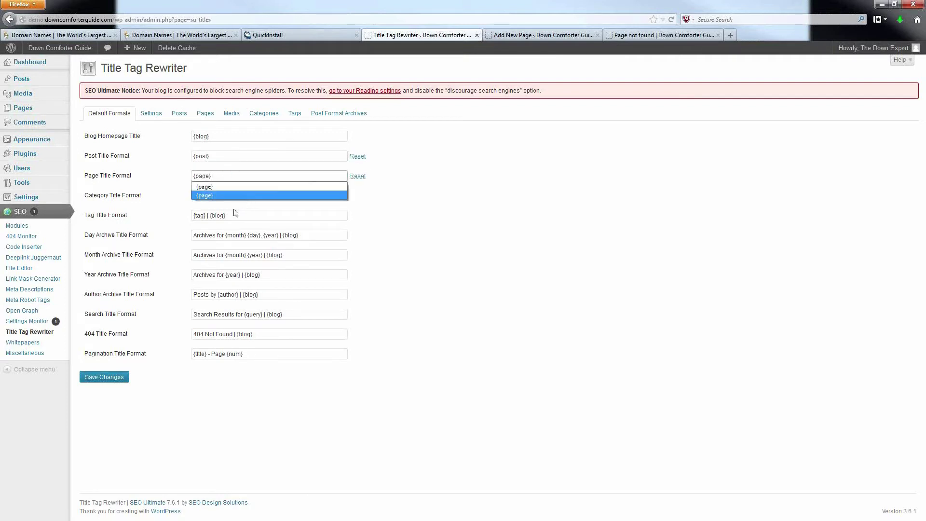
pyautogui.click(237, 213)
pyautogui.click(247, 194)
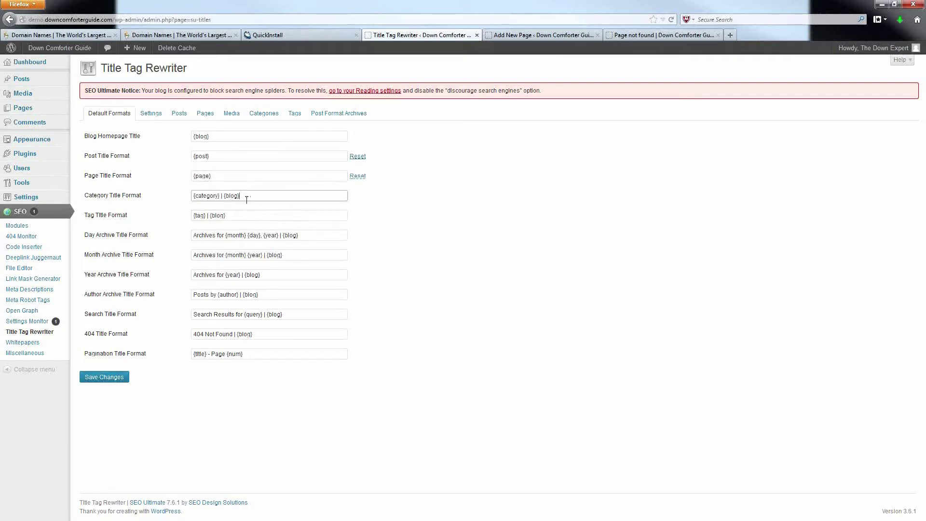
pyautogui.moveTo(246, 199); pyautogui.dragTo(223, 197)
pyautogui.press('BackSpace')
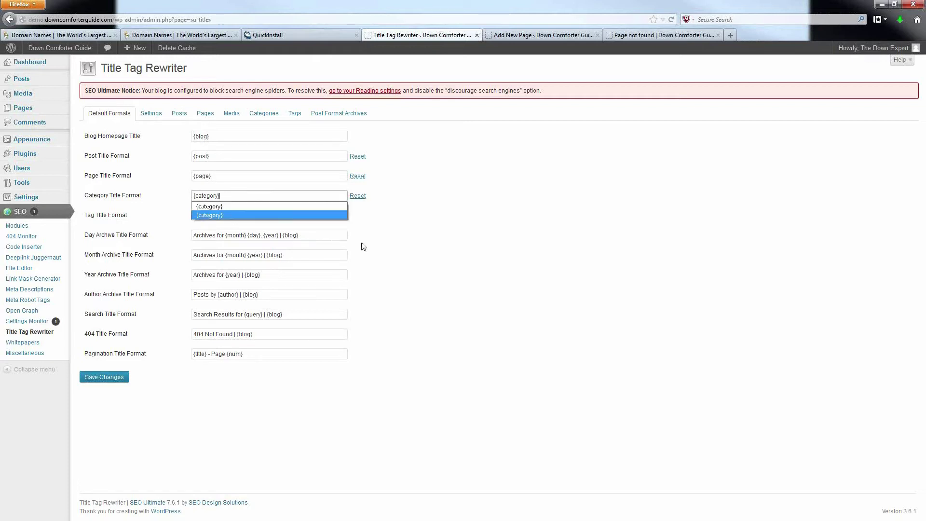
pyautogui.moveTo(233, 215); pyautogui.dragTo(205, 215)
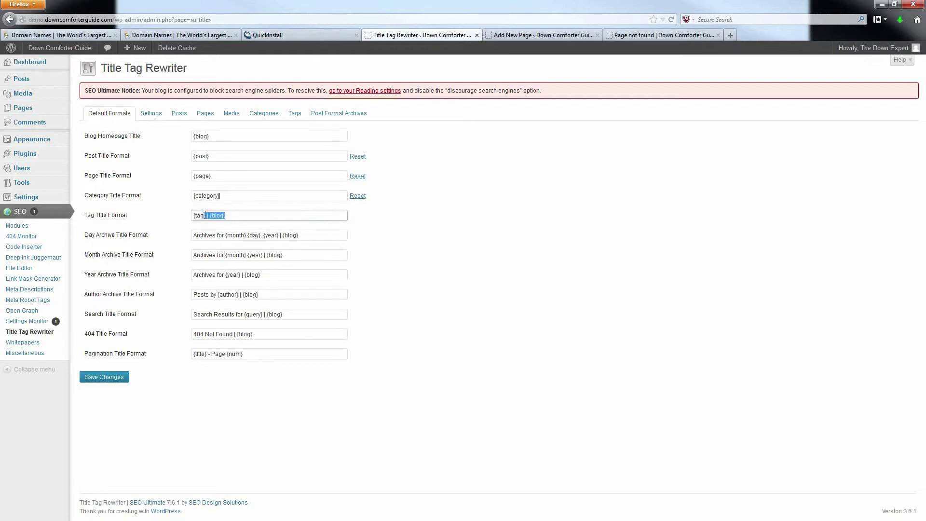
pyautogui.click(223, 211)
pyautogui.moveTo(59, 48)
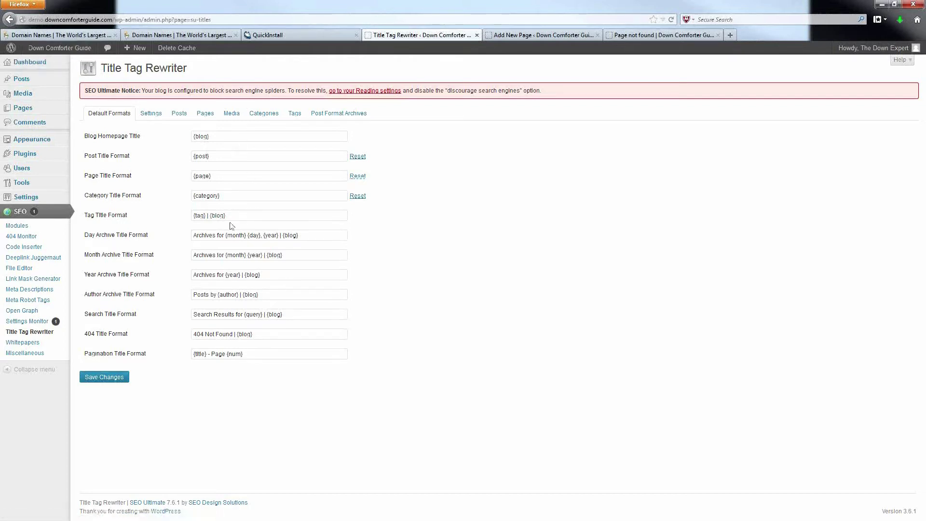
pyautogui.moveTo(226, 216); pyautogui.dragTo(206, 215)
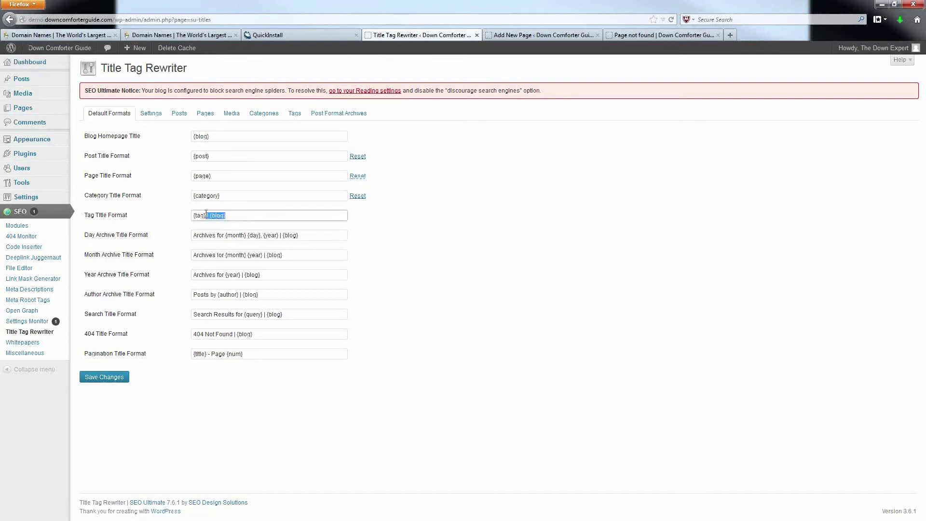
pyautogui.press('BackSpace')
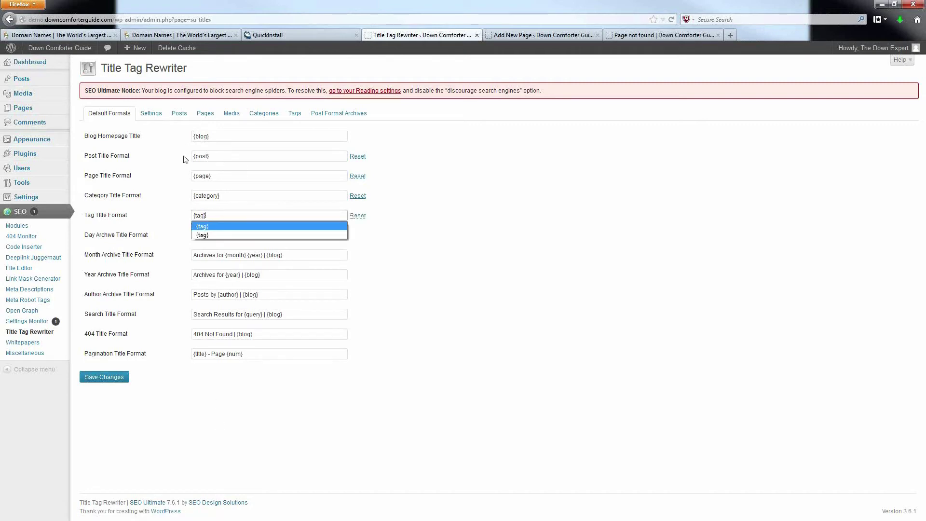
# Step: Reset the 404 Title Format to its default with {blog}, then select the Day Archive suffix
pyautogui.moveTo(268, 331); pyautogui.dragTo(234, 334)
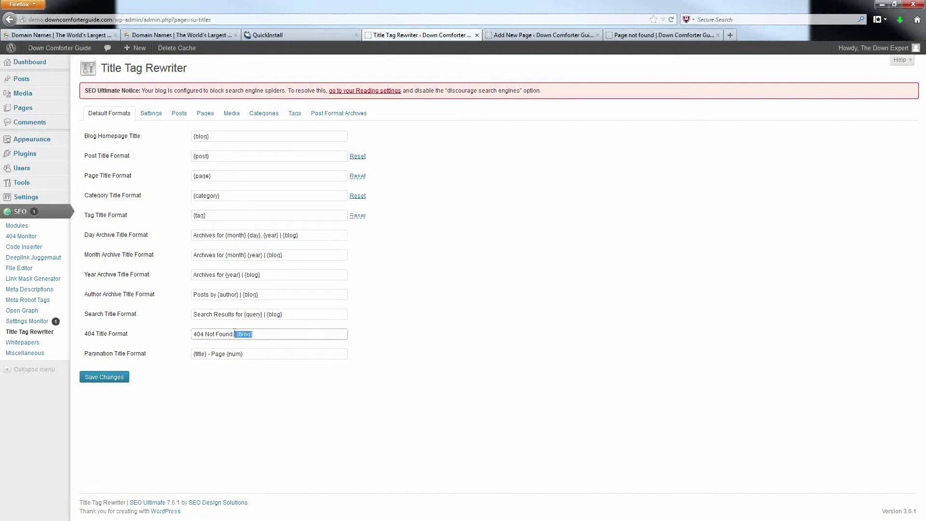
pyautogui.press('BackSpace')
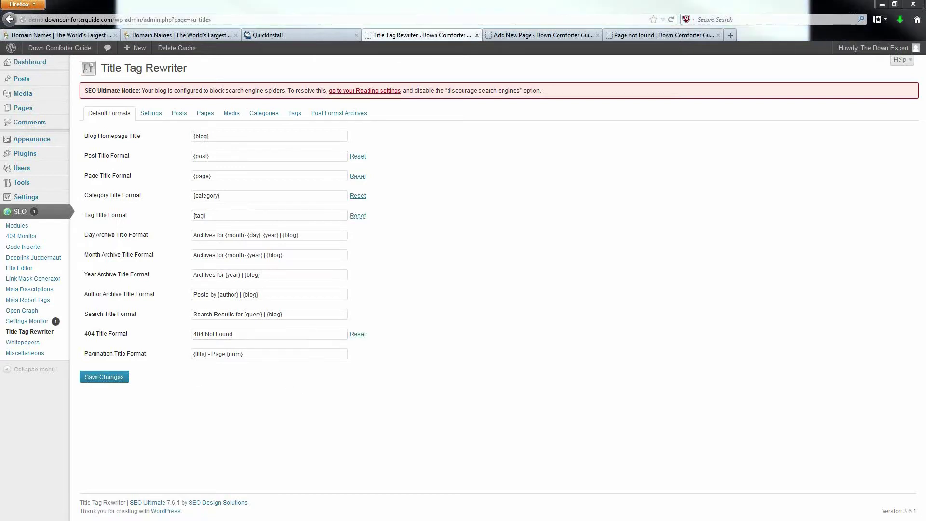
pyautogui.click(364, 337)
pyautogui.click(501, 233)
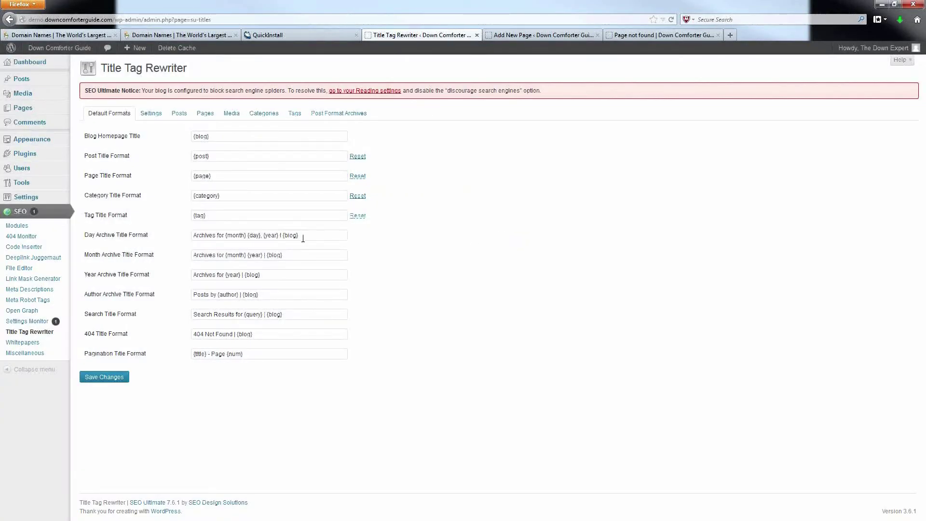
pyautogui.moveTo(310, 236); pyautogui.dragTo(280, 237)
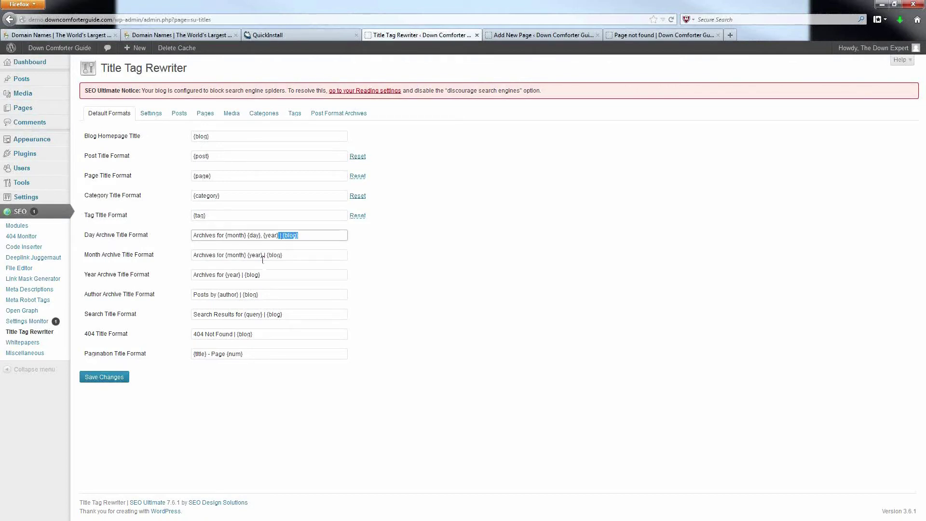
# Step: Delete the ' | {blog}' suffix from the Day Archive title format
pyautogui.click(263, 253)
pyautogui.moveTo(265, 254)
pyautogui.mouseDown()
pyautogui.moveTo(282, 255)
pyautogui.moveTo(277, 231)
pyautogui.mouseUp()
pyautogui.click(260, 254)
pyautogui.press('BackSpace')
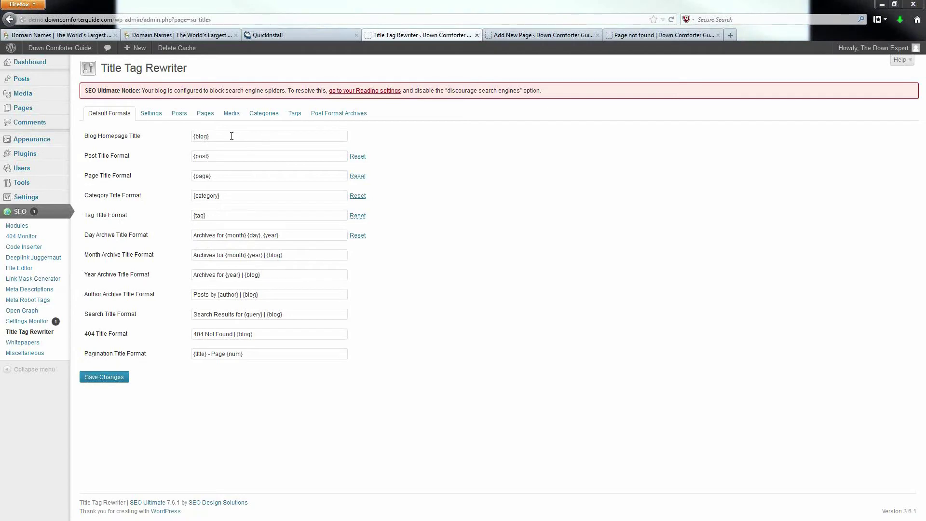
pyautogui.moveTo(232, 136); pyautogui.dragTo(104, 136)
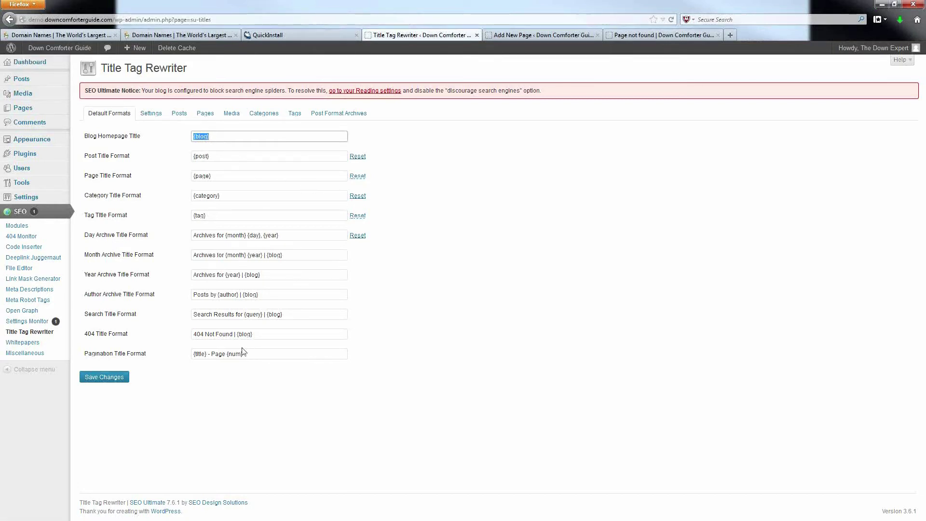
# Step: Delete the {blog} suffix from the Month, Year, Author and Search title formats
pyautogui.click(272, 272)
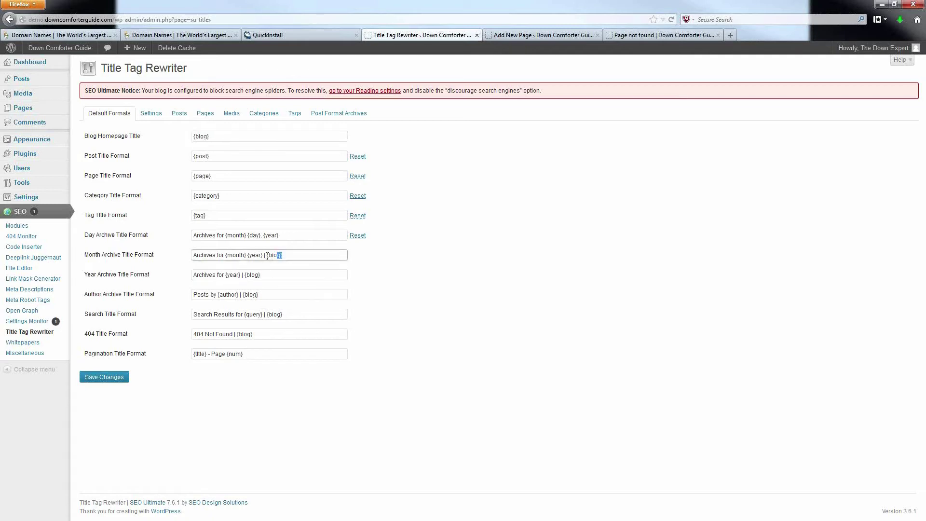
pyautogui.moveTo(286, 253)
pyautogui.mouseDown()
pyautogui.moveTo(265, 255)
pyautogui.moveTo(243, 275)
pyautogui.mouseUp()
pyautogui.press('BackSpace')
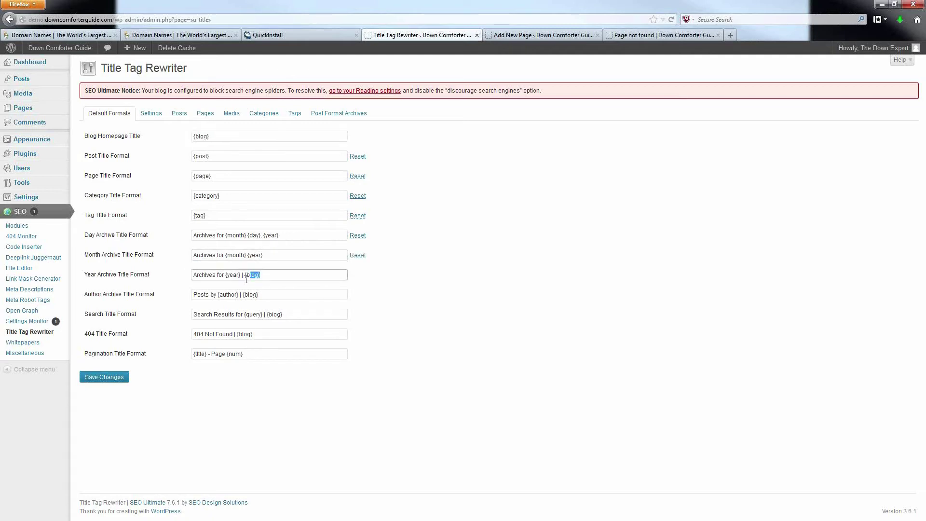
pyautogui.press('BackSpace')
pyautogui.moveTo(260, 295); pyautogui.dragTo(240, 294)
pyautogui.press('BackSpace')
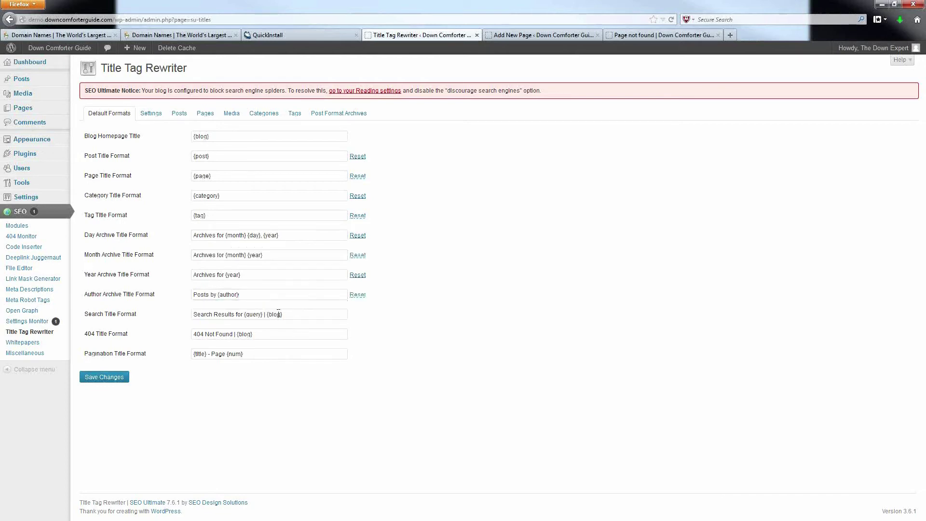
pyautogui.moveTo(294, 314); pyautogui.dragTo(262, 314)
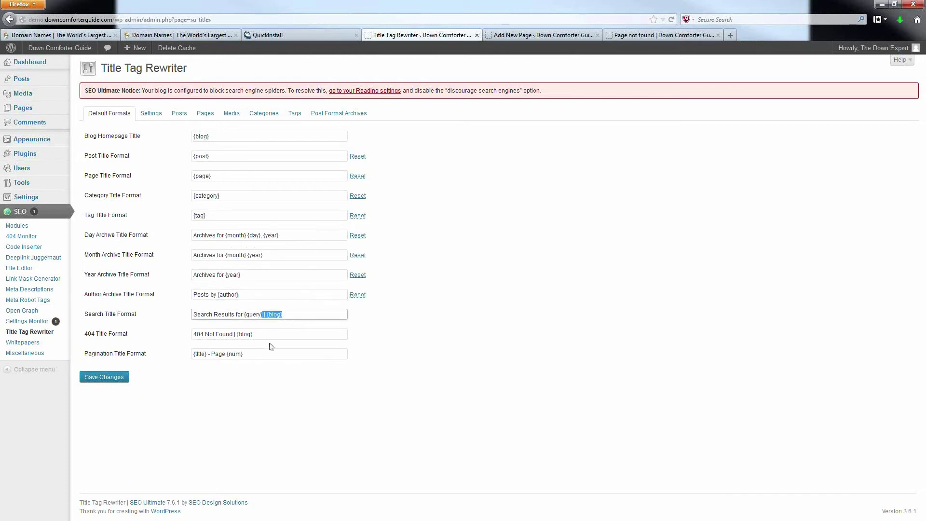
pyautogui.press('BackSpace')
# Step: Check the 404 Title Format and leave its {blog} part unchanged
pyautogui.click(366, 352)
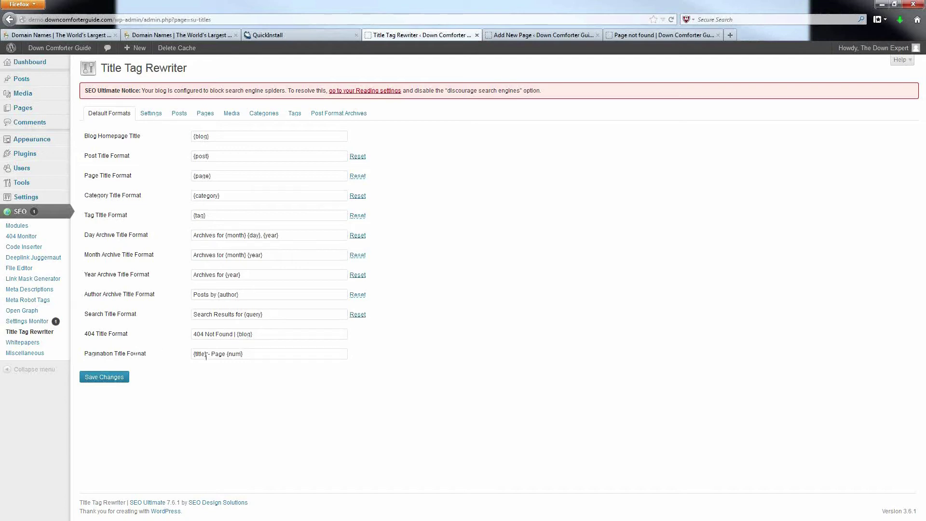
pyautogui.tripleClick(260, 334)
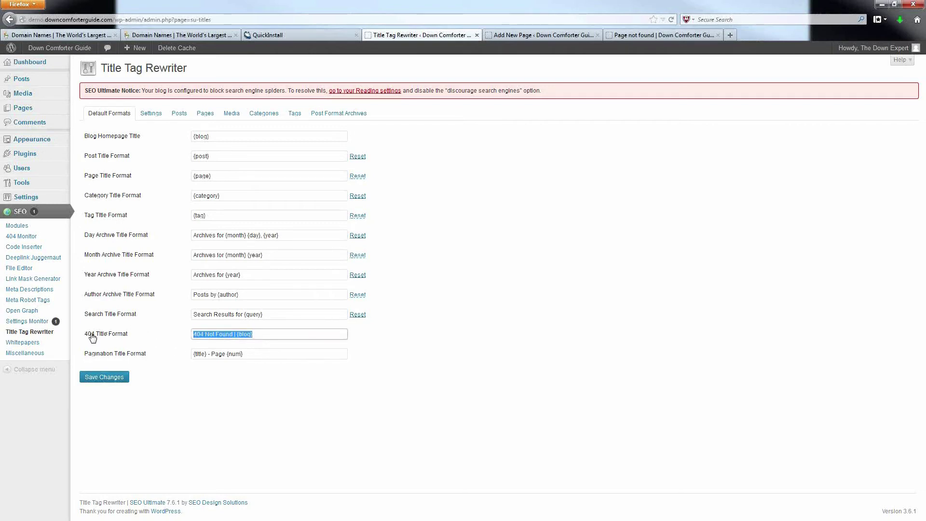
pyautogui.click(279, 334)
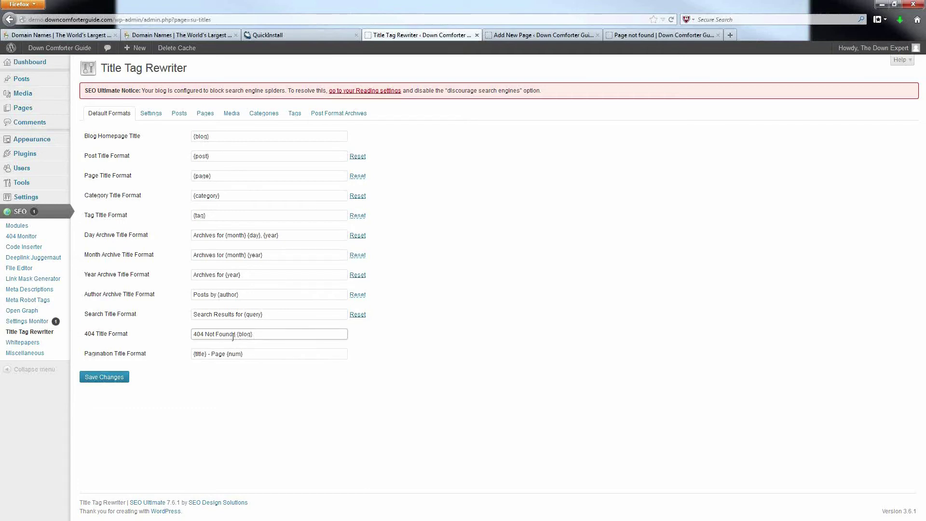
# Step: Save the title formats with {blog} kept in the 404 title, then retype the Page Title Format as {page}
pyautogui.moveTo(238, 335); pyautogui.dragTo(269, 333)
pyautogui.click(95, 379)
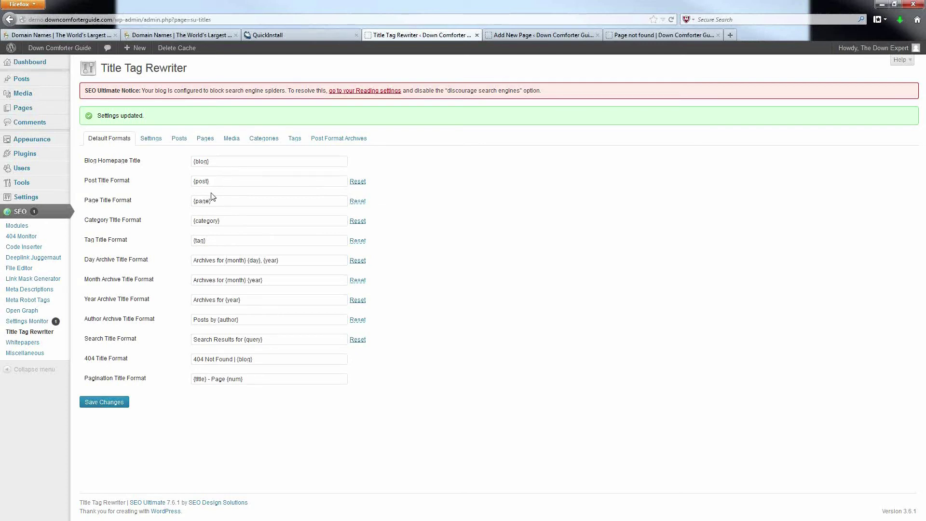
pyautogui.tripleClick(203, 203)
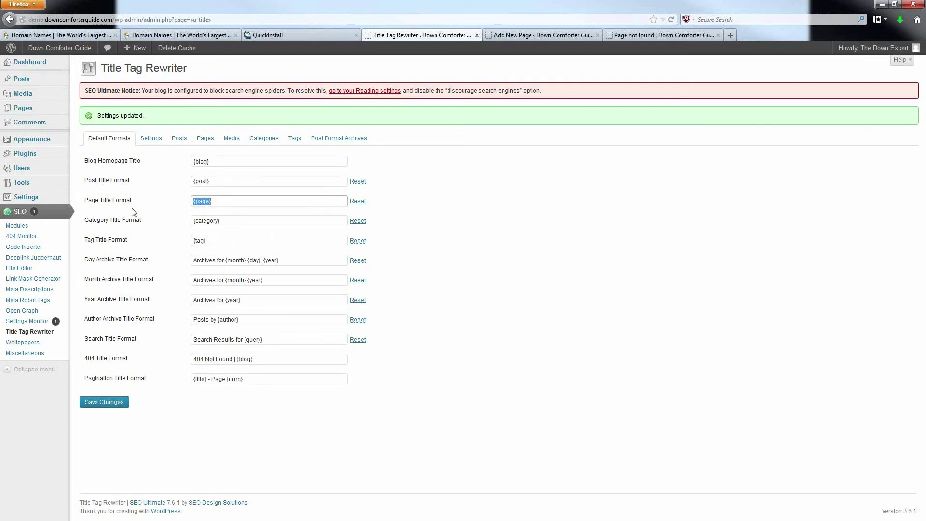
pyautogui.write('{page}')
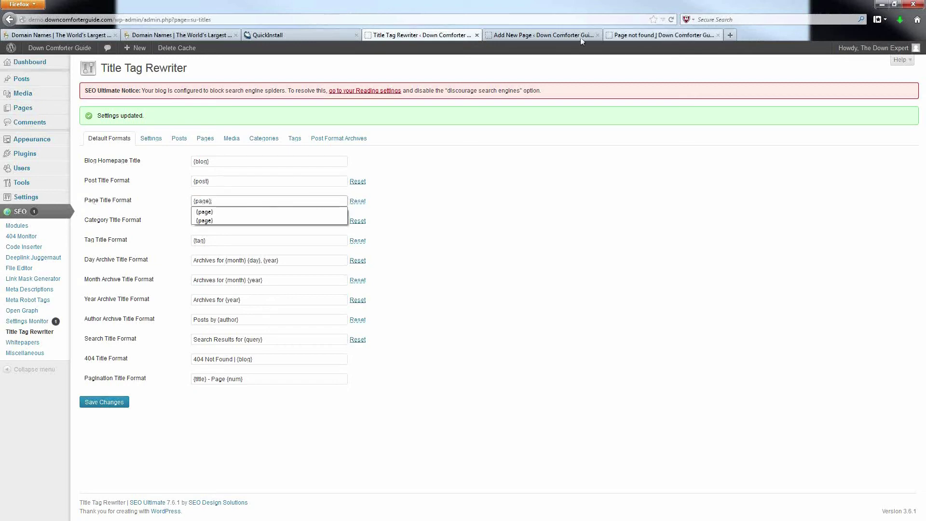
pyautogui.click(551, 39)
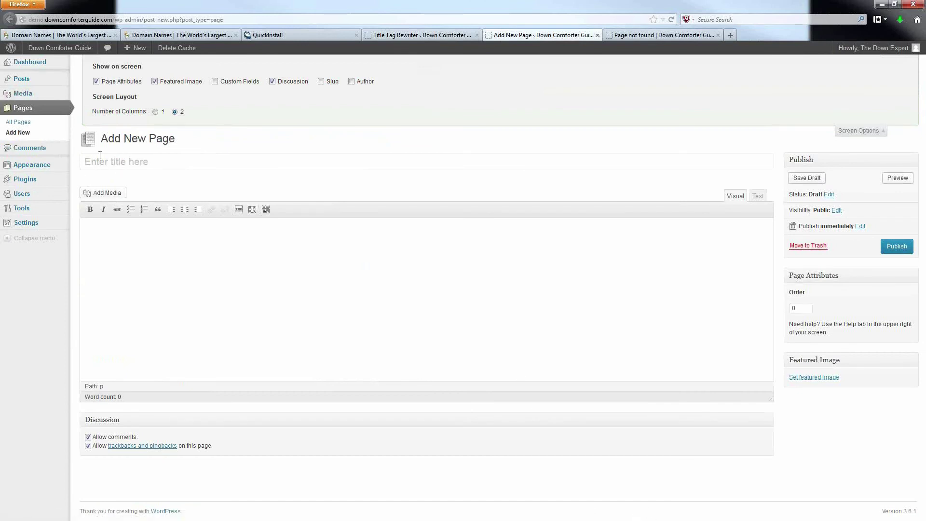
pyautogui.click(113, 160)
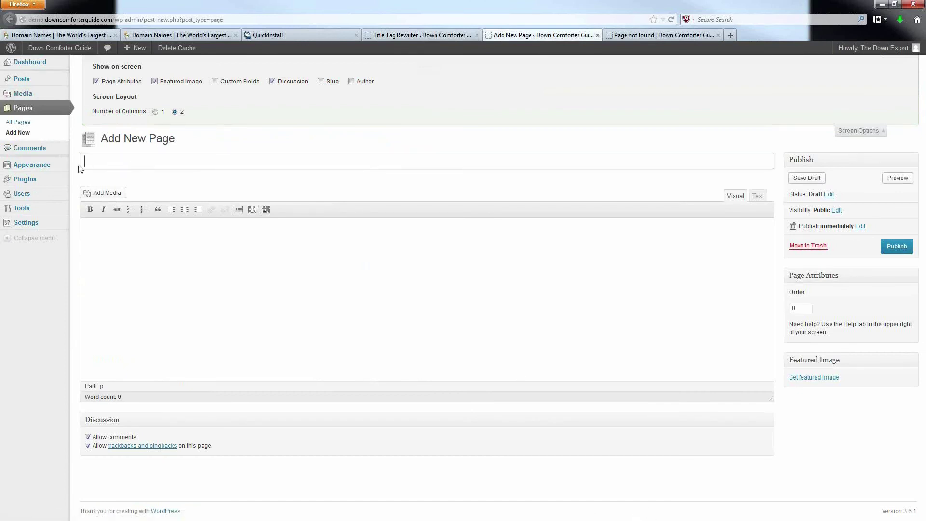
pyautogui.click(410, 38)
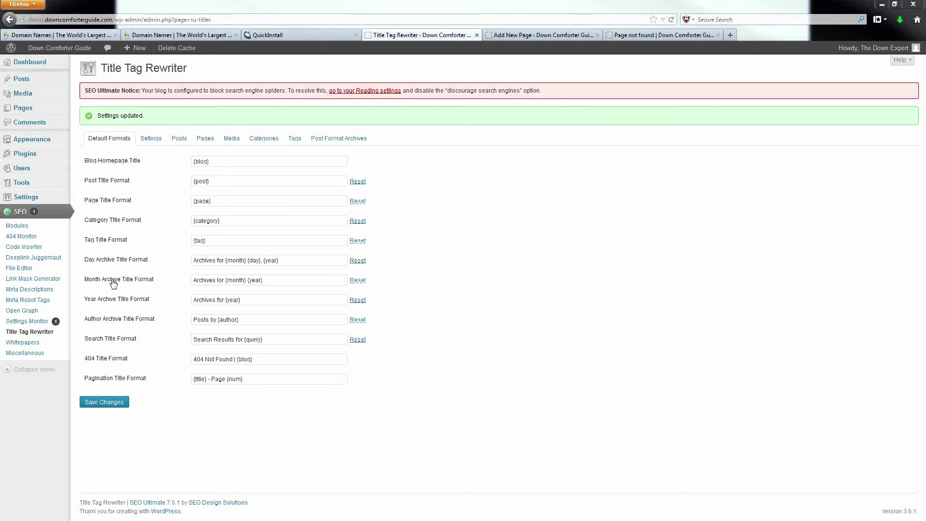
# Step: Scroll through SEO Ultimate's Module Manager table and review each module's enabled or disabled status
pyautogui.click(15, 226)
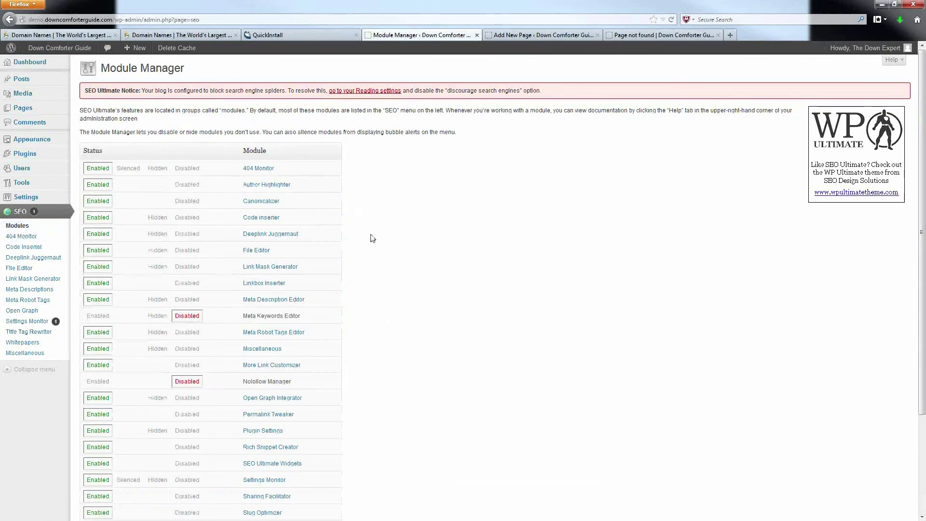
pyautogui.scroll(-3, 372, 238)
pyautogui.click(303, 227)
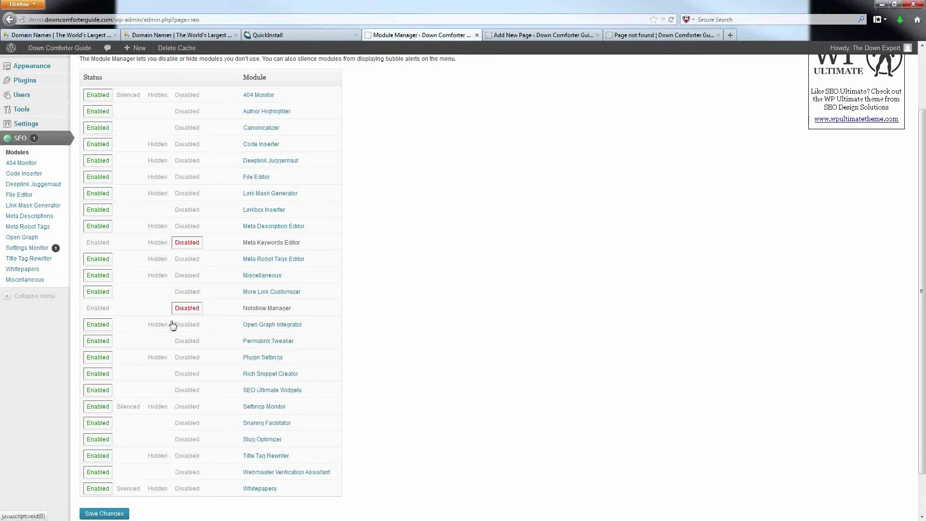
pyautogui.click(188, 129)
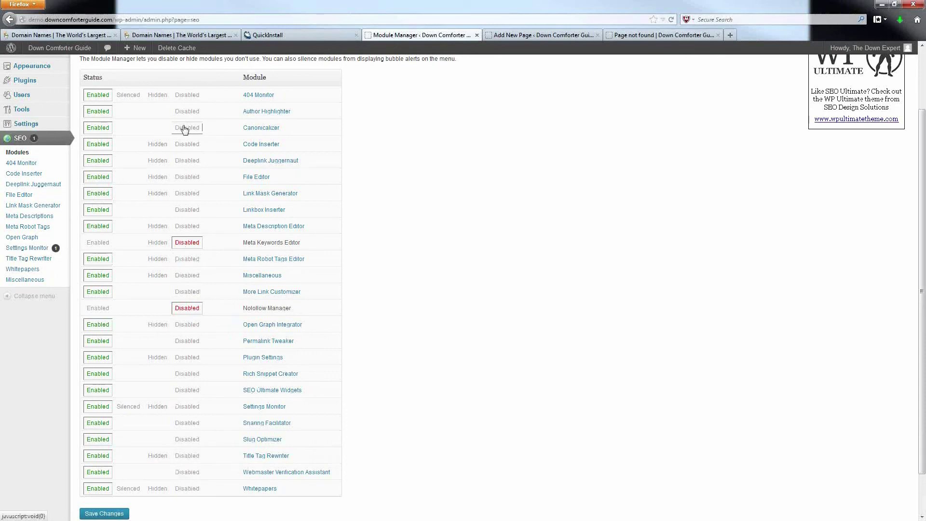